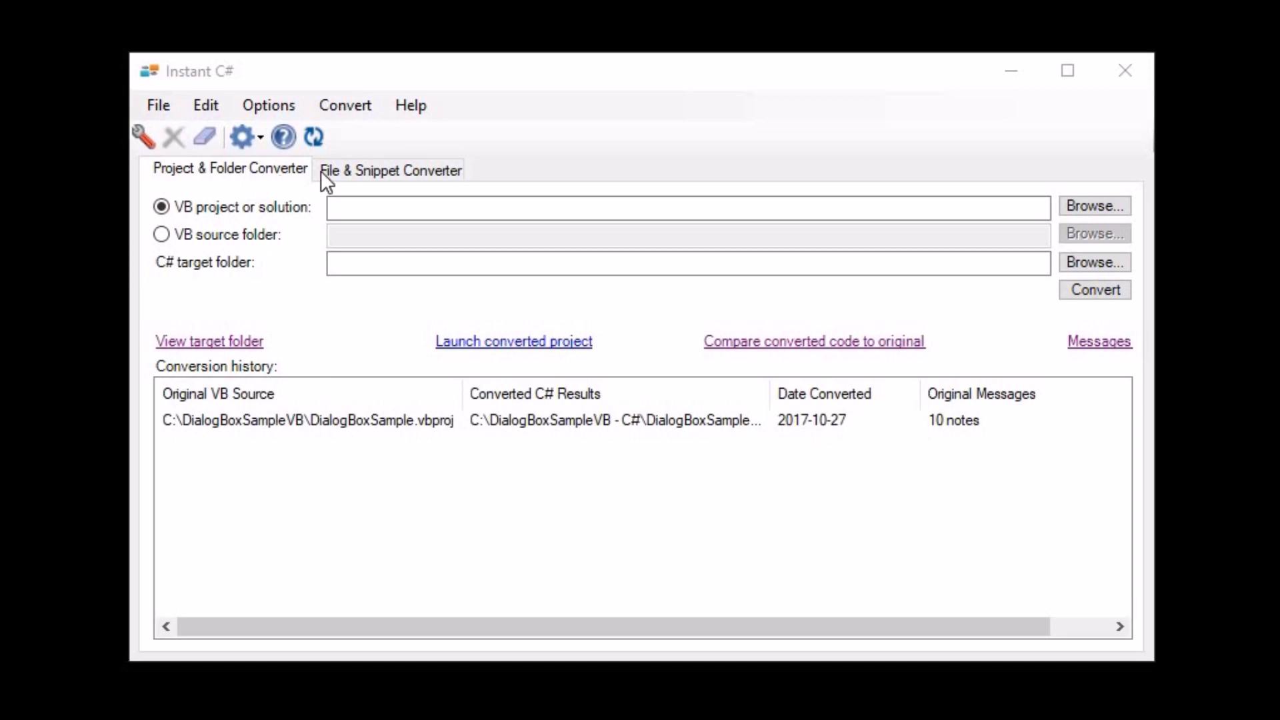
# - Choose DialogBoxSample.vbproj as the source project, with target folder C:\DialogBoxSampleVB - C#
pyautogui.click(361, 173)
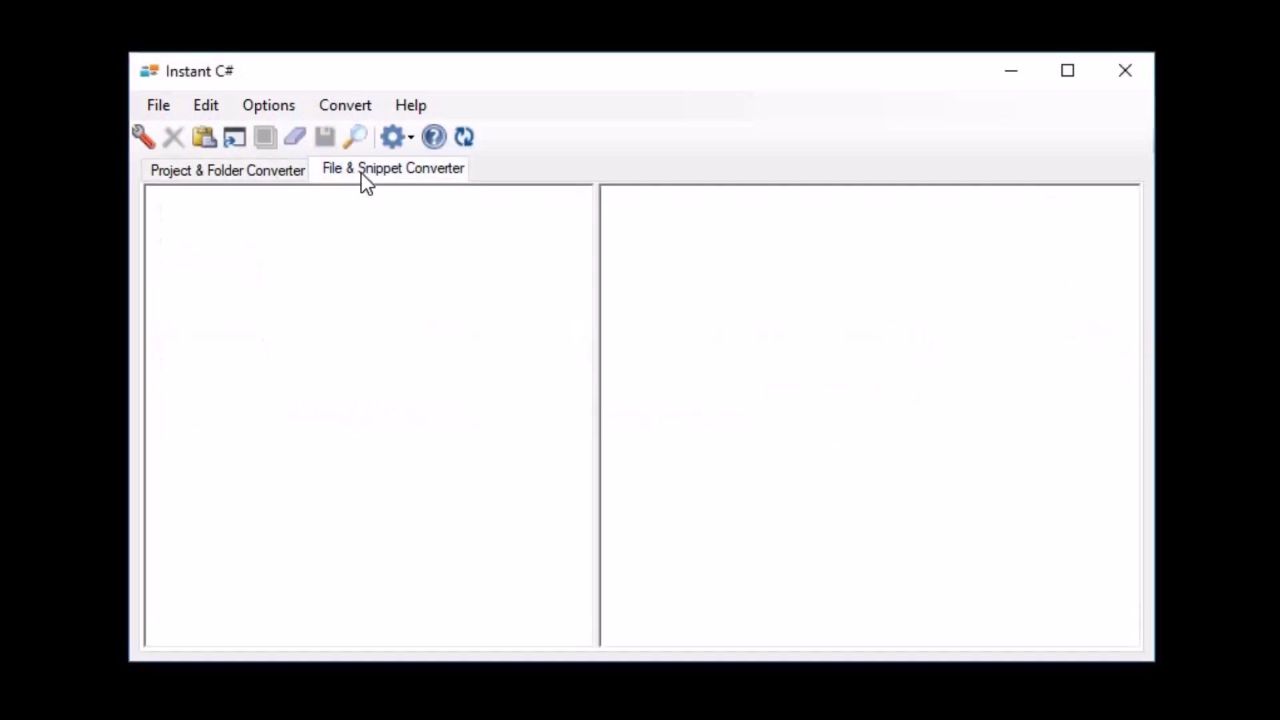
pyautogui.click(231, 168)
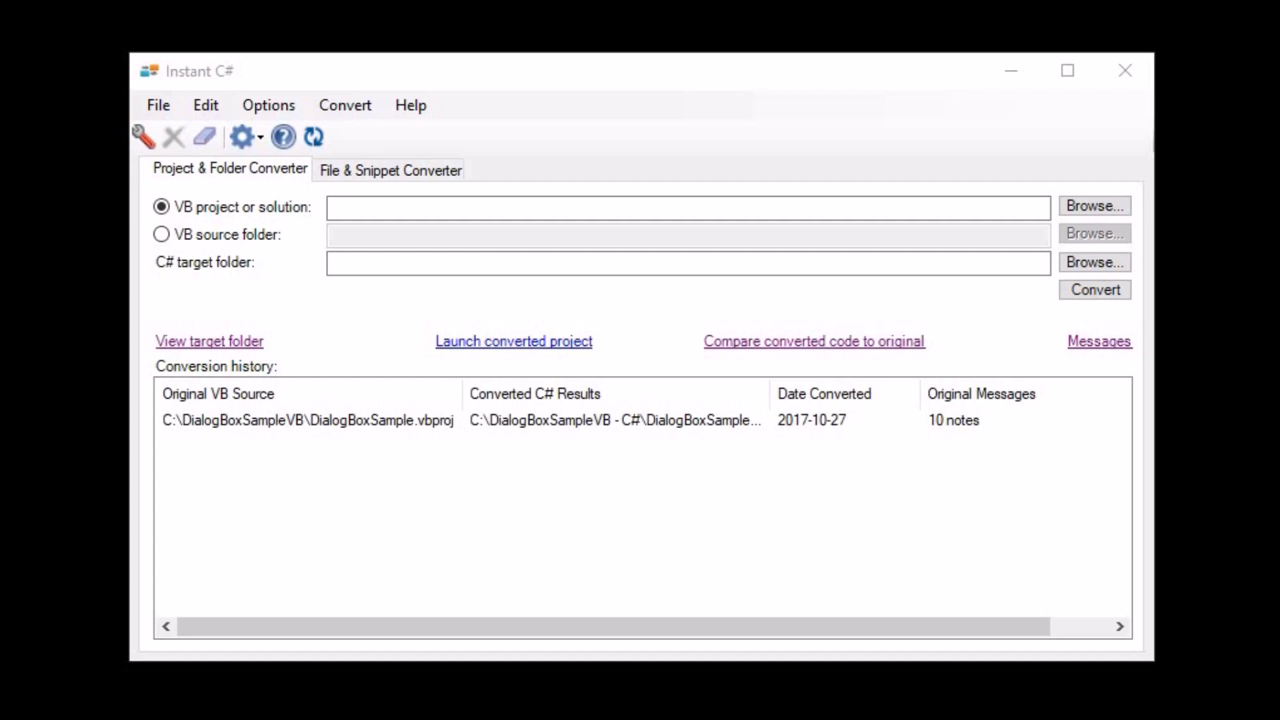
pyautogui.click(1092, 206)
pyautogui.click(540, 291)
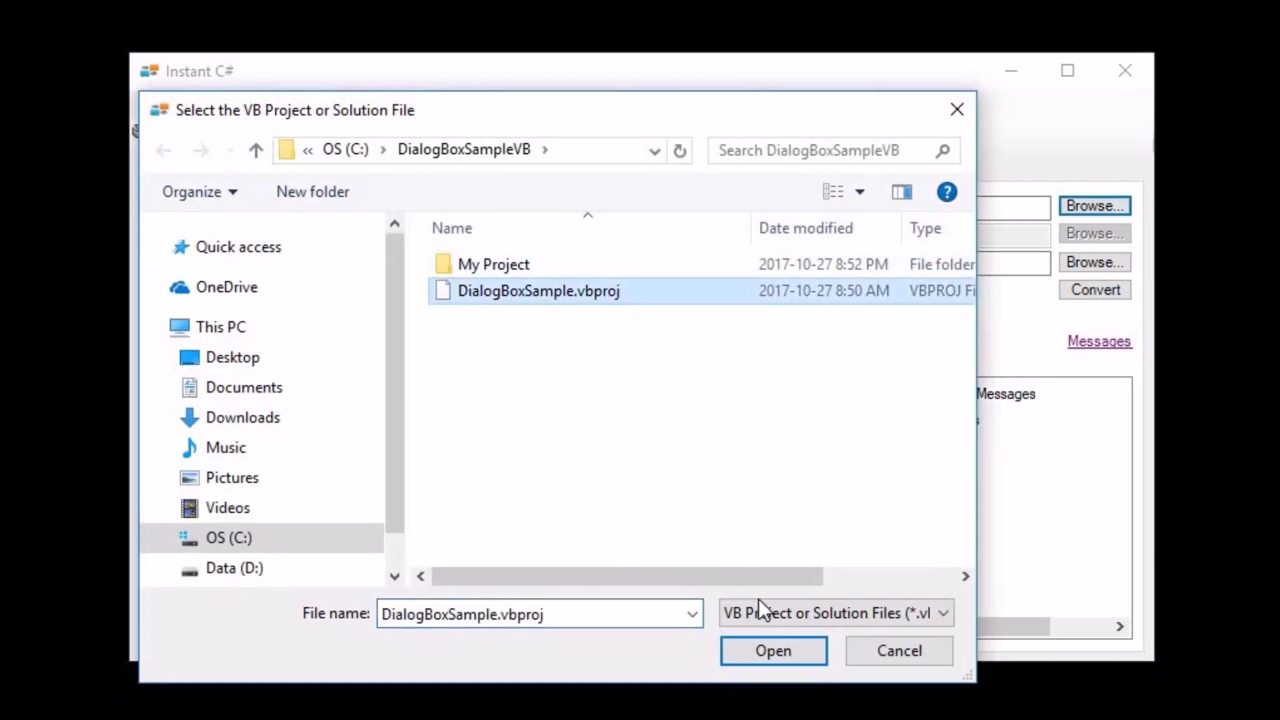
pyautogui.click(773, 650)
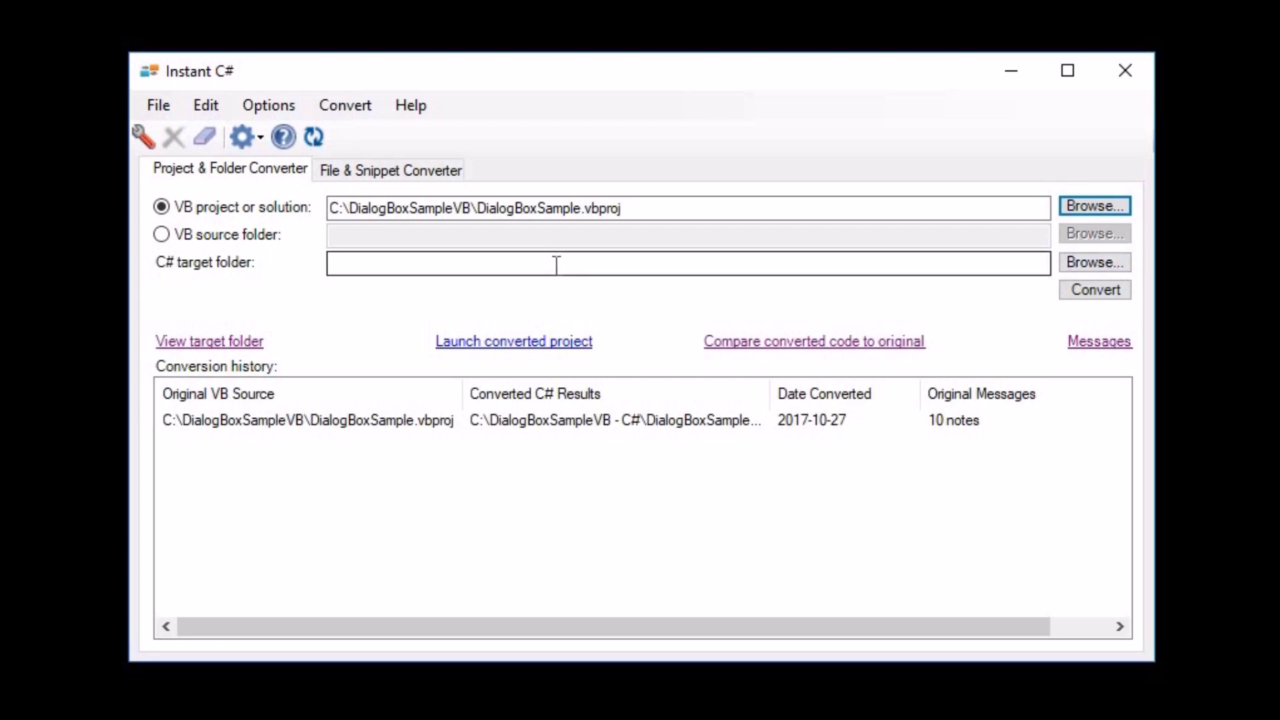
pyautogui.click(557, 264)
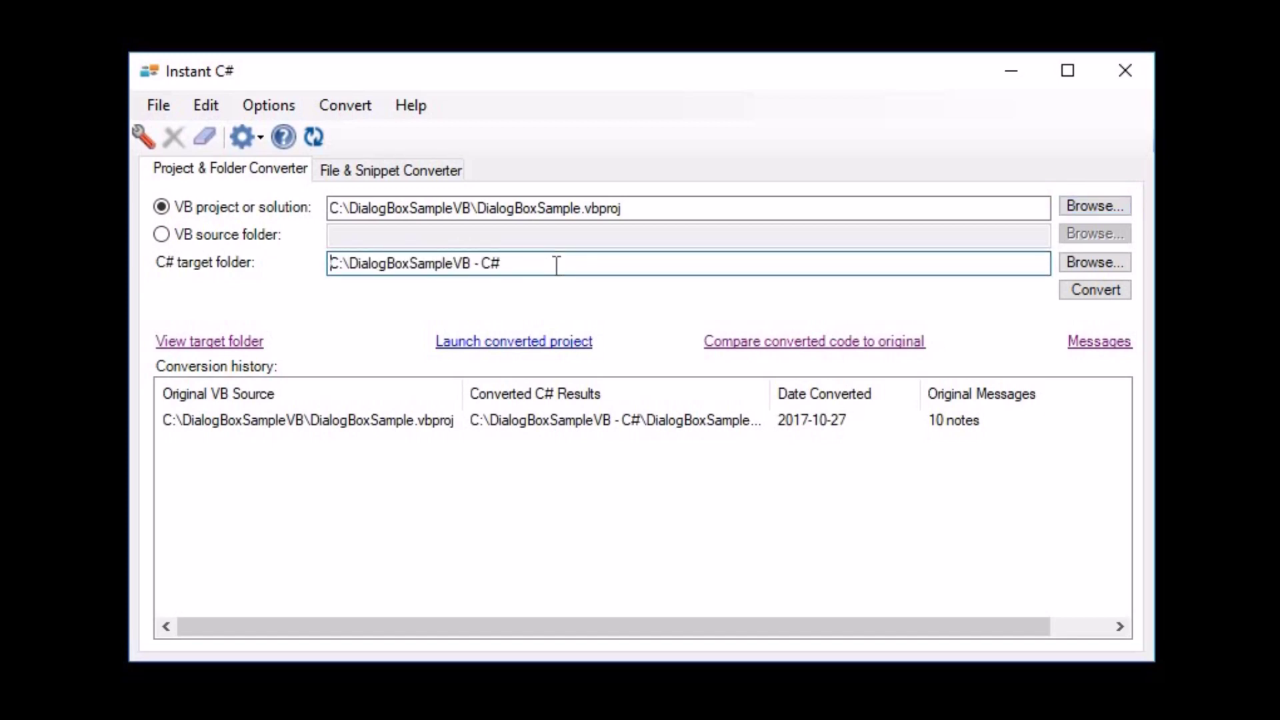
# - Convert DialogBoxSample to C#, overwriting the earlier output, and dismiss the 531-line completion notice
pyautogui.click(1084, 293)
pyautogui.click(699, 436)
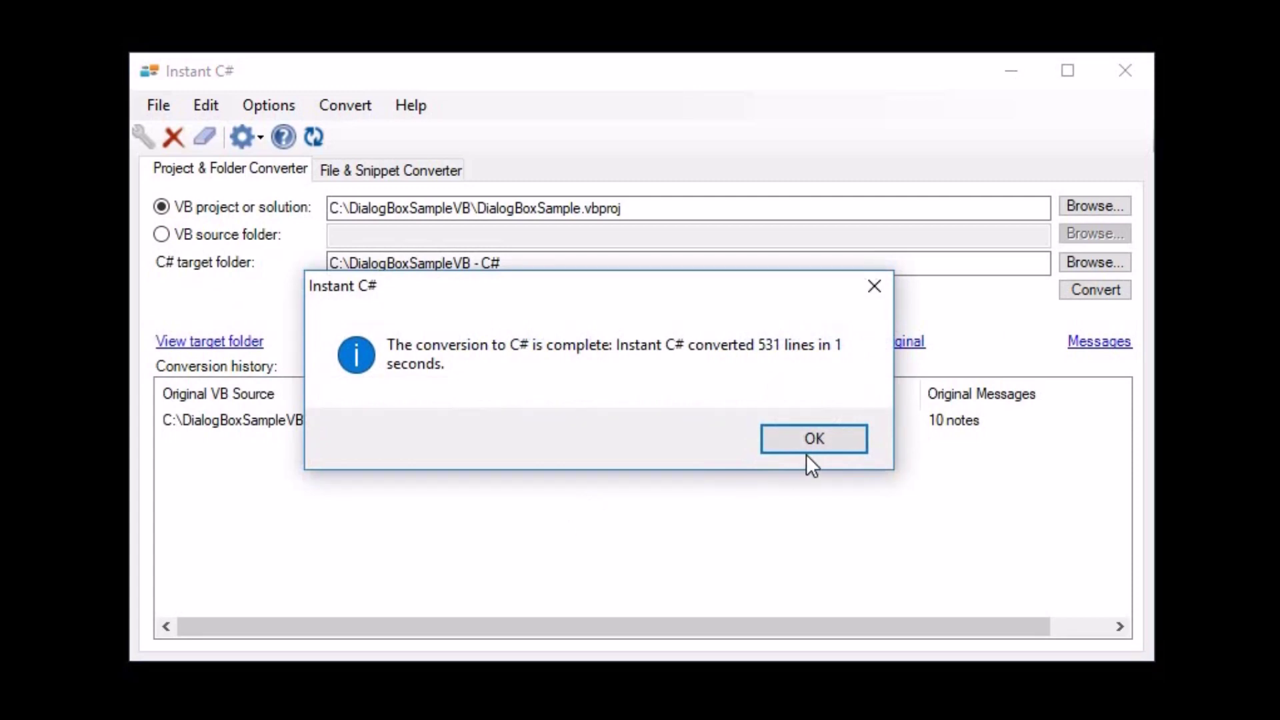
pyautogui.click(809, 434)
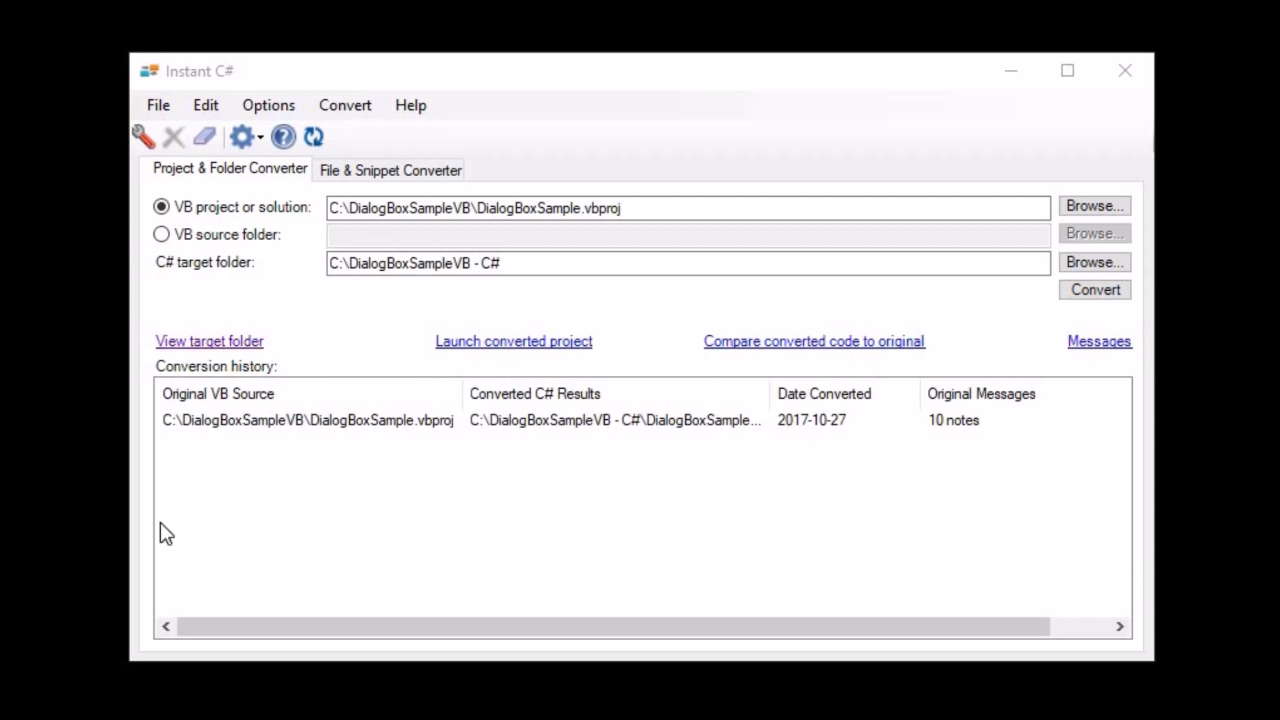
pyautogui.click(210, 343)
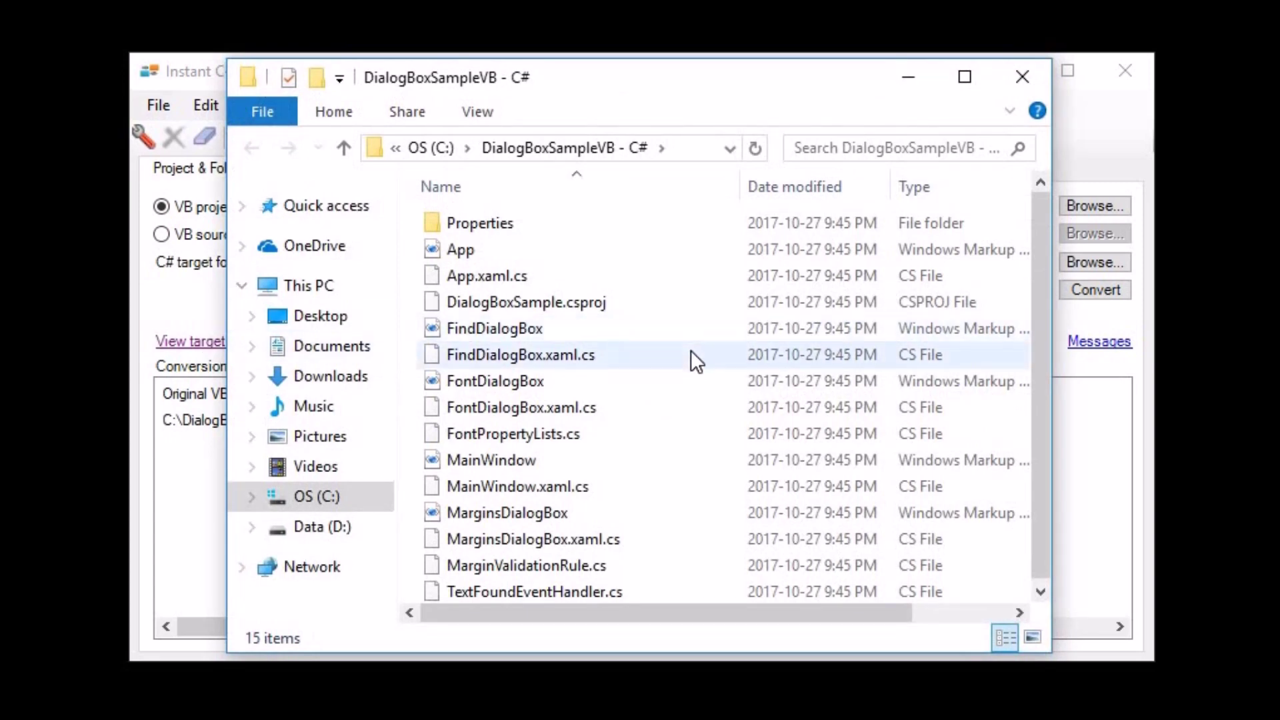
pyautogui.click(1021, 77)
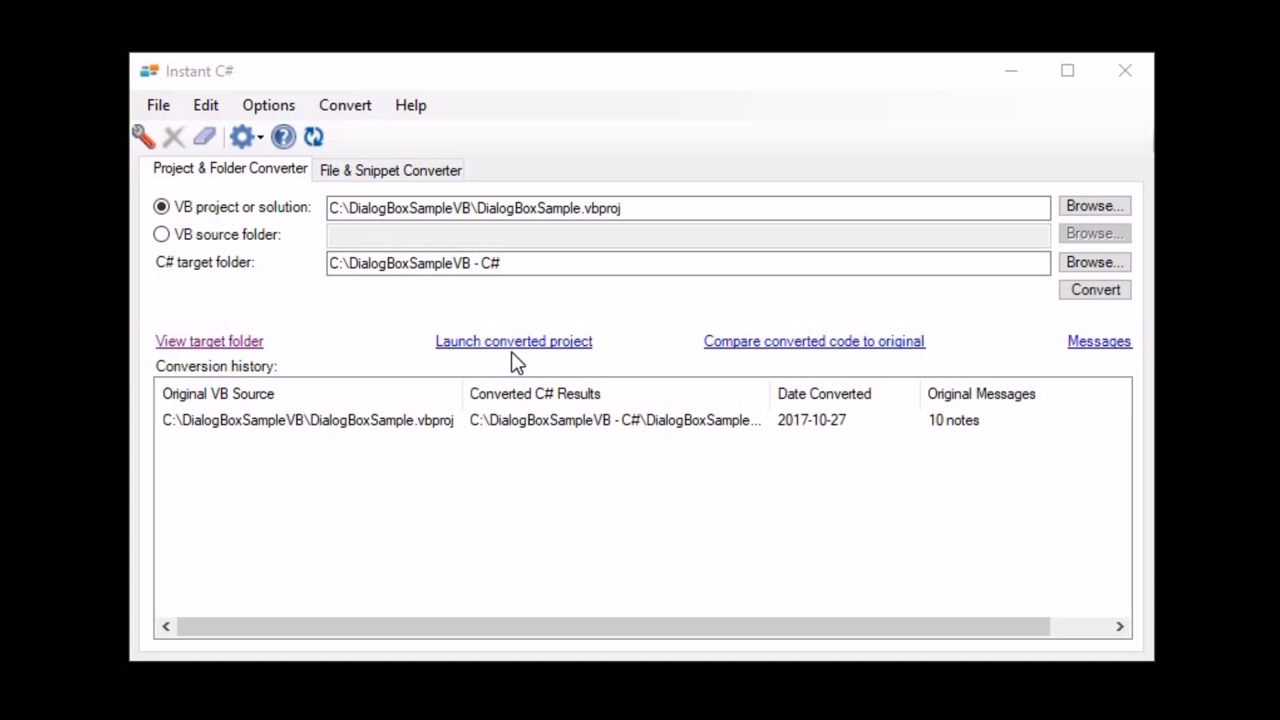
# - Open the code comparison and show Application.xaml.vb beside its converted C# file
pyautogui.click(793, 346)
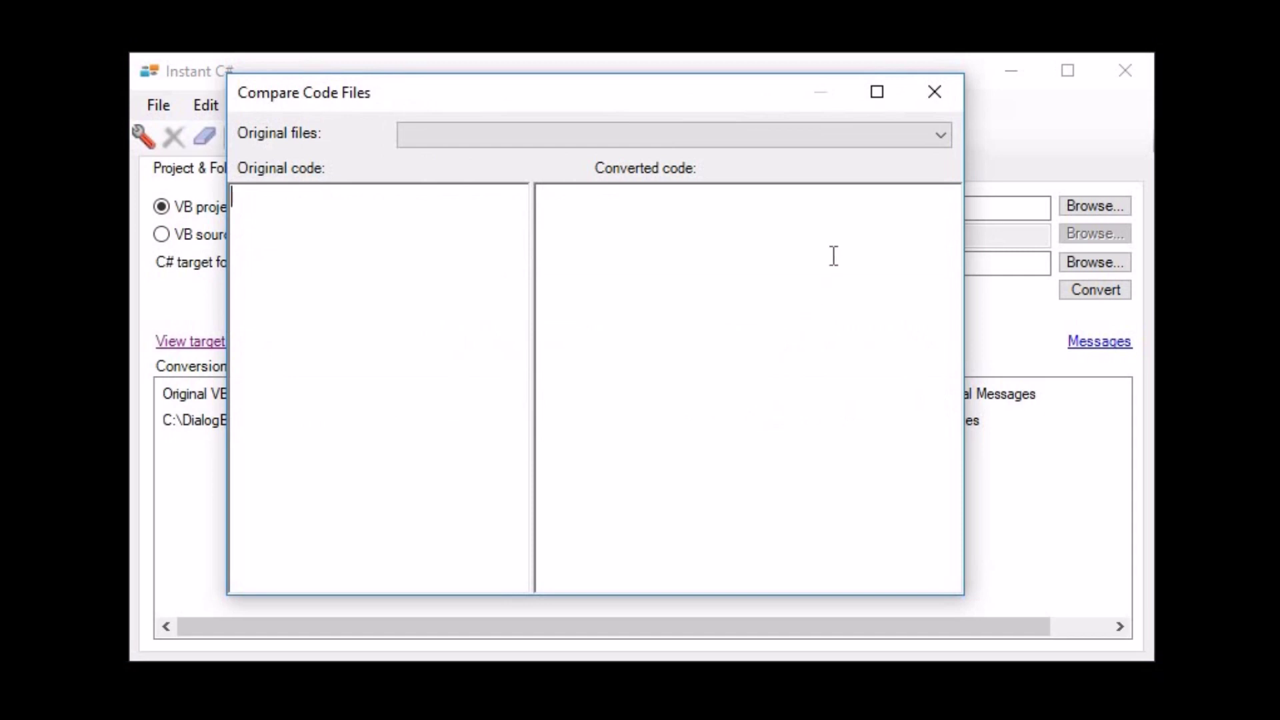
pyautogui.click(924, 137)
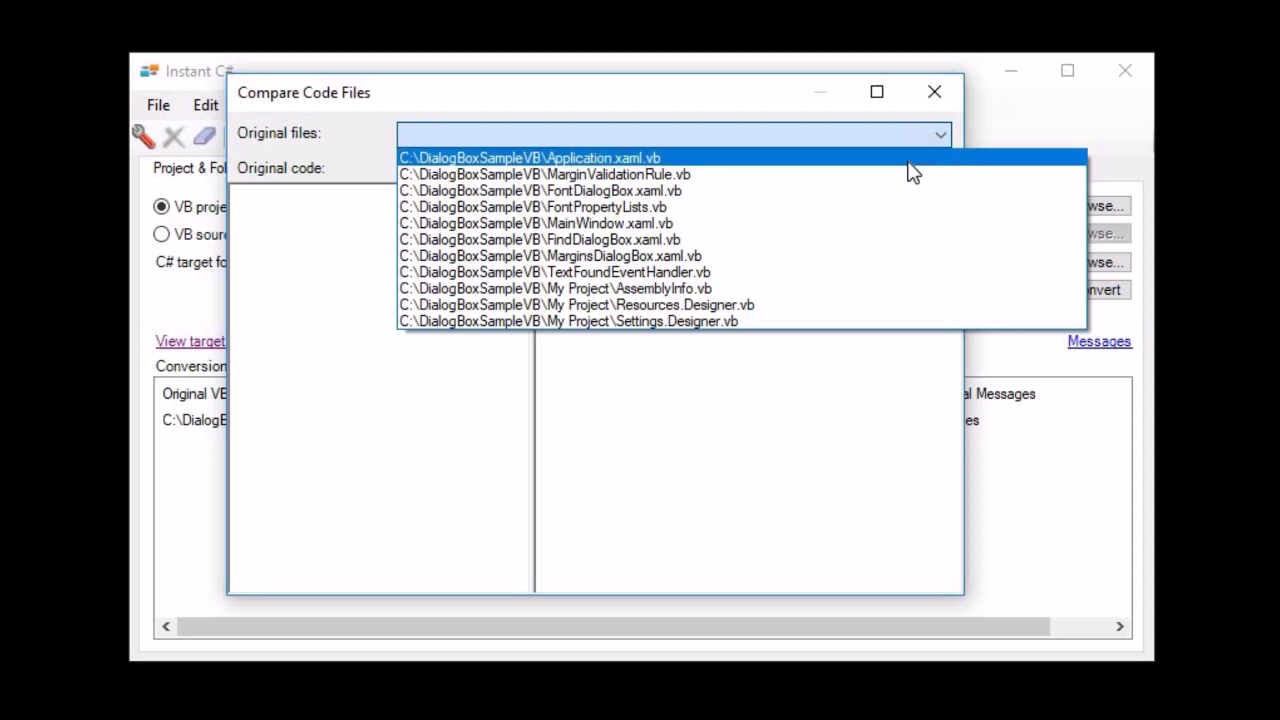
pyautogui.click(908, 161)
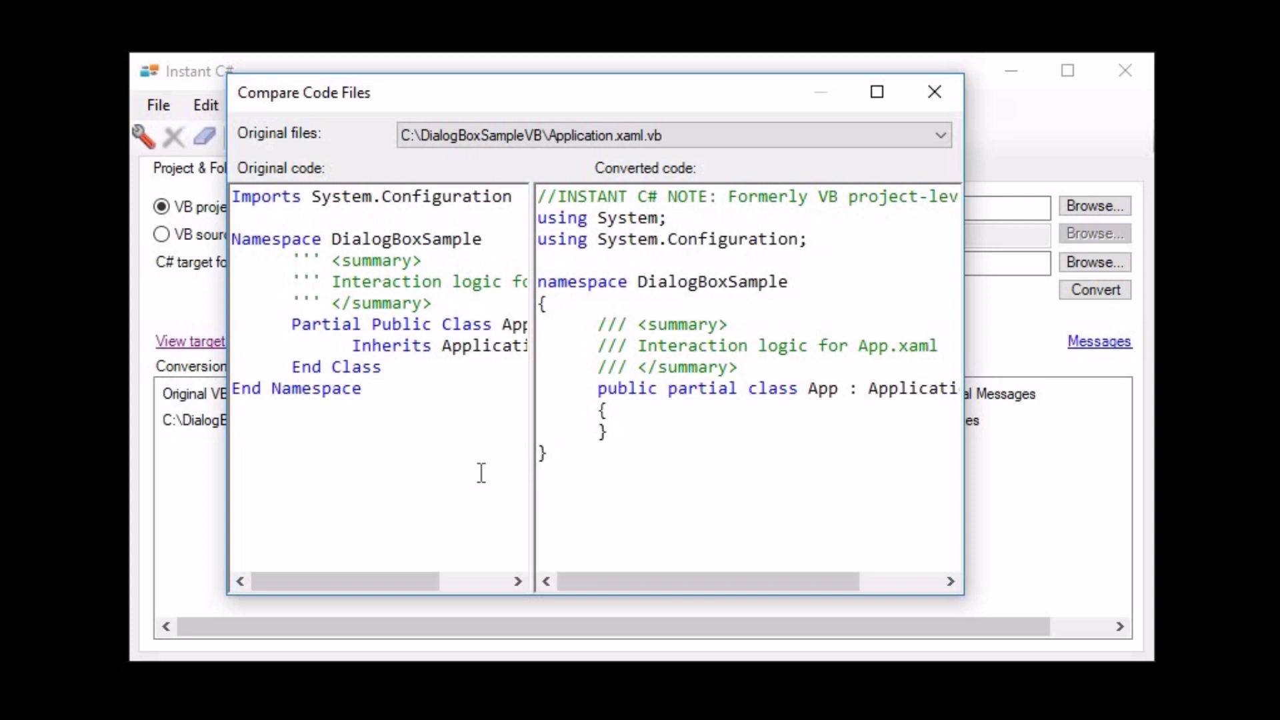
# - Close the comparison, review the remaining conversion messages, then switch to the File & Snippet Converter
pyautogui.click(933, 94)
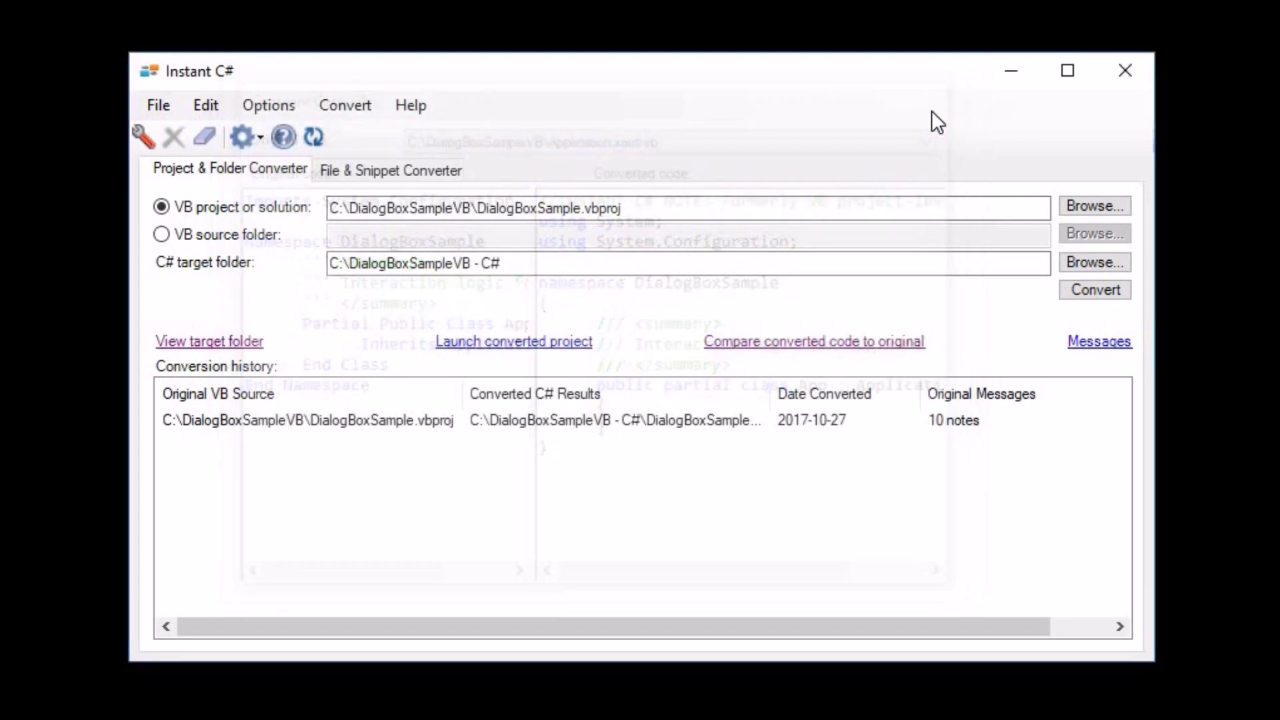
pyautogui.click(1067, 341)
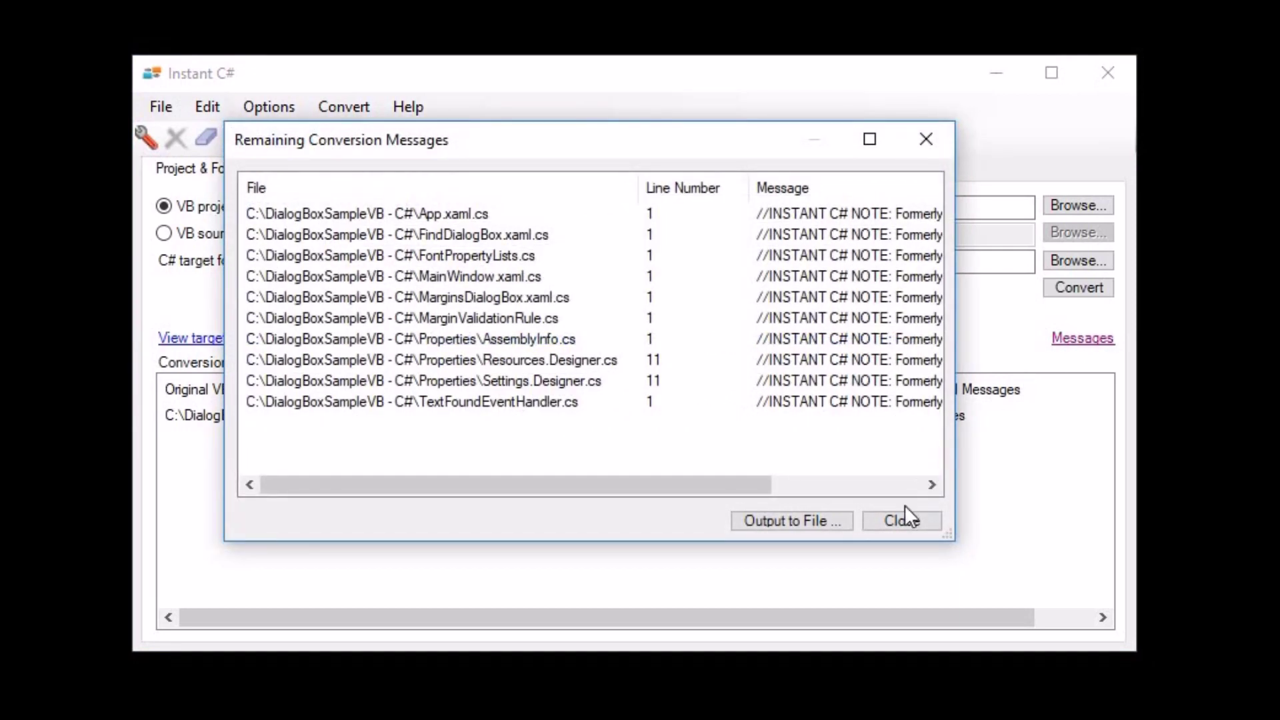
pyautogui.click(903, 522)
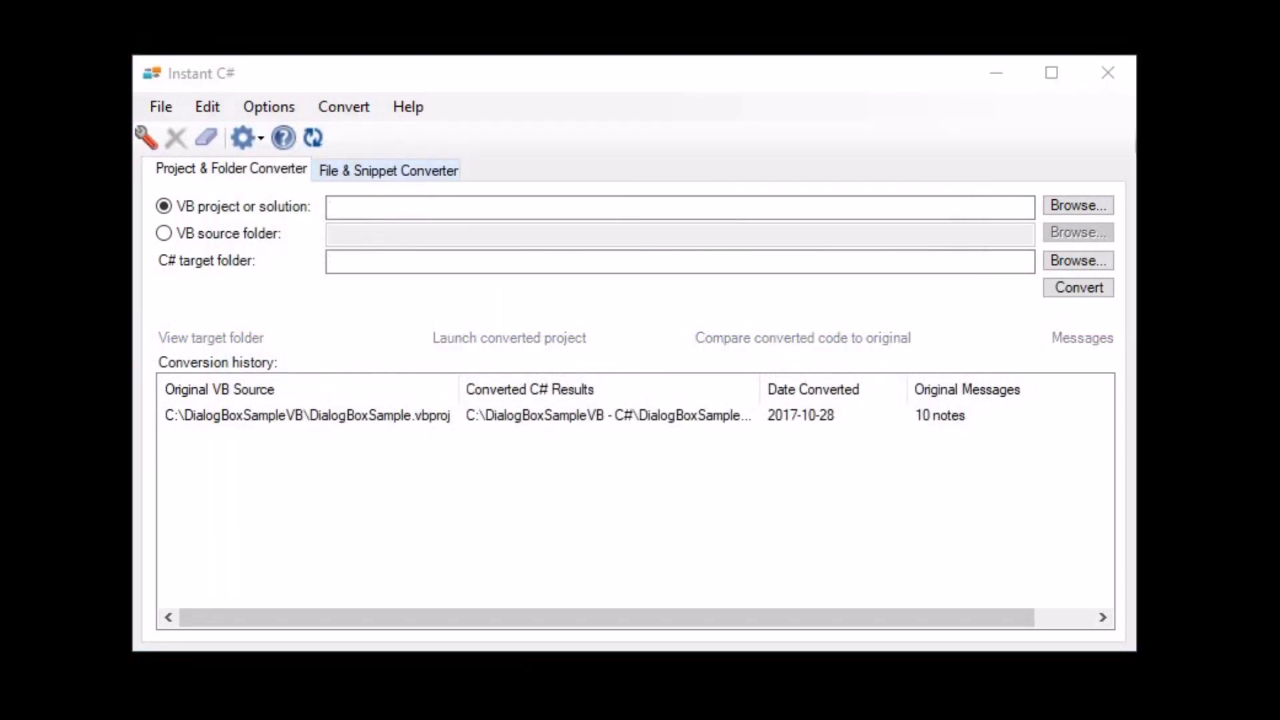
pyautogui.click(378, 170)
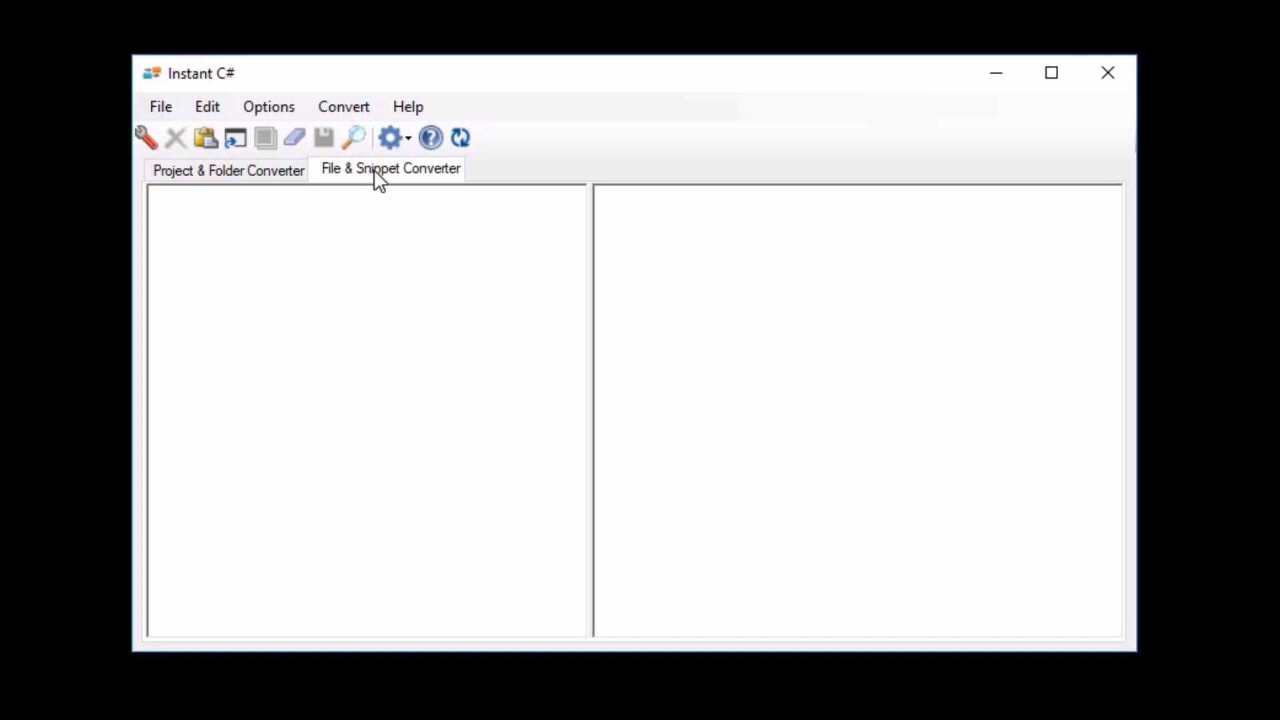
# - Load the VB LambdaSamples snippet from the source pane's Samples menu to see its C# conversion
pyautogui.rightClick(269, 466)
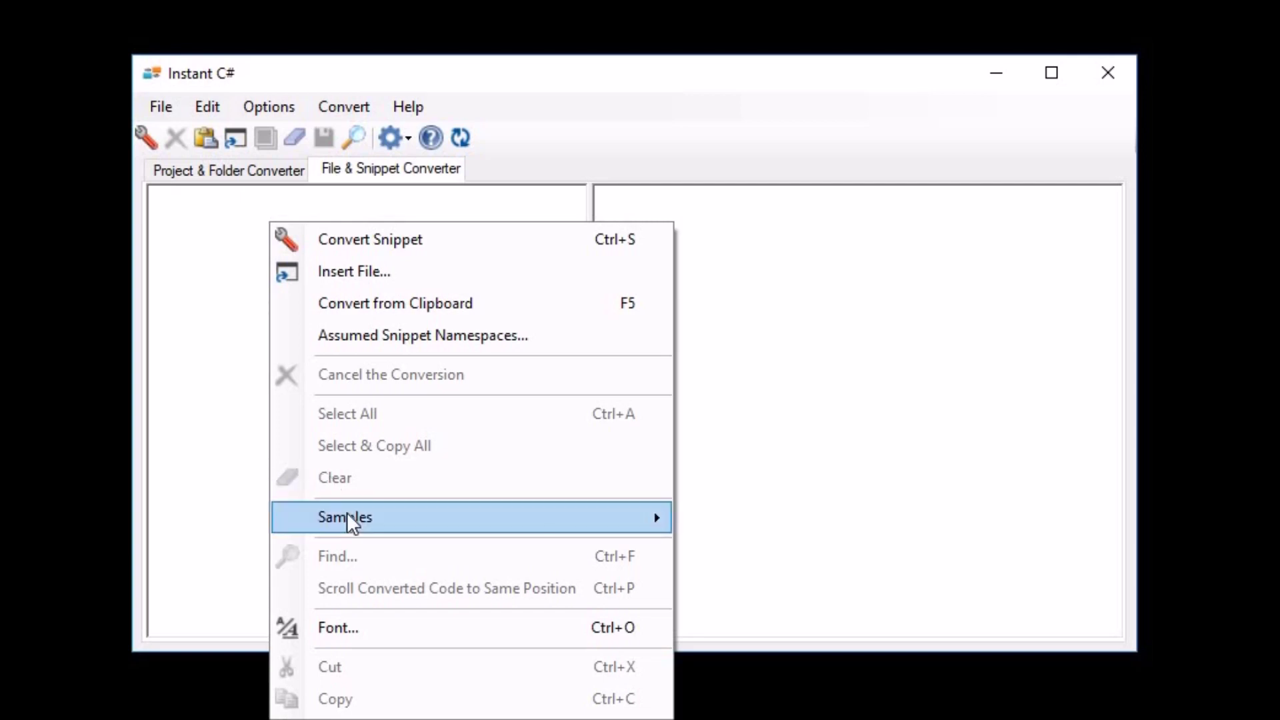
pyautogui.moveTo(345, 517)
pyautogui.click(739, 522)
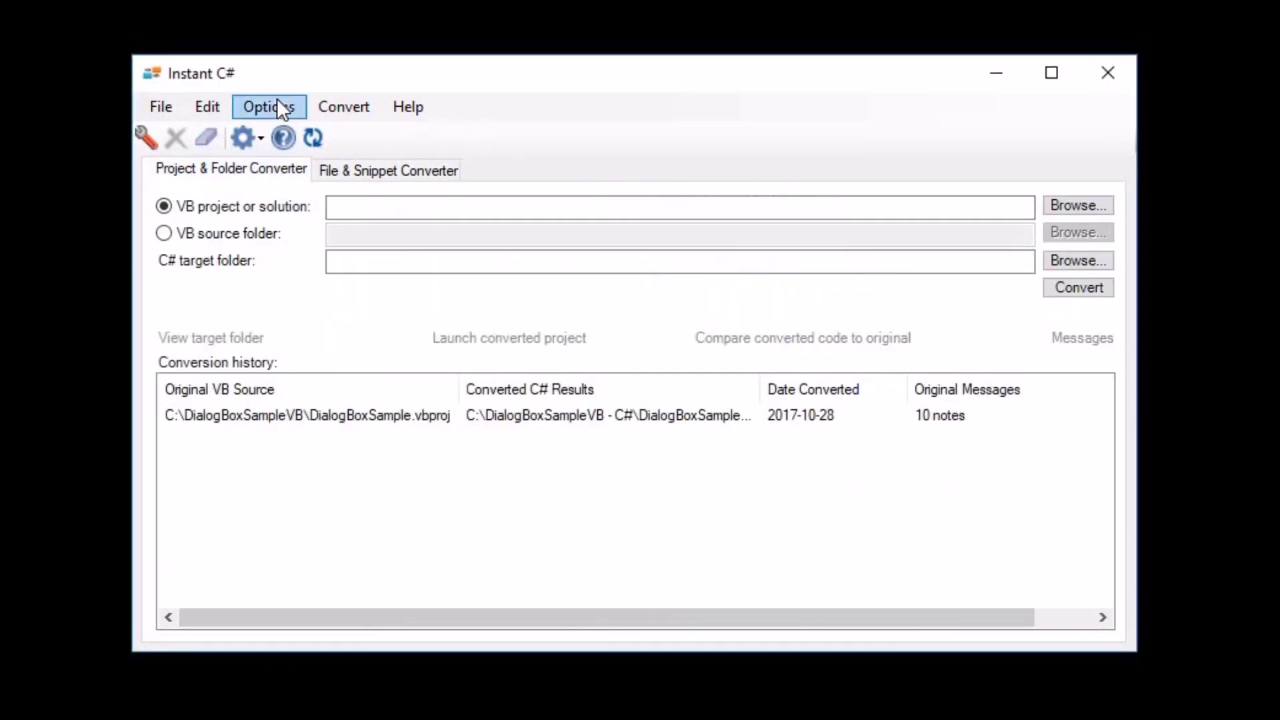
# - Open the Options menu in the project converter and close it without choosing anything
pyautogui.click(277, 104)
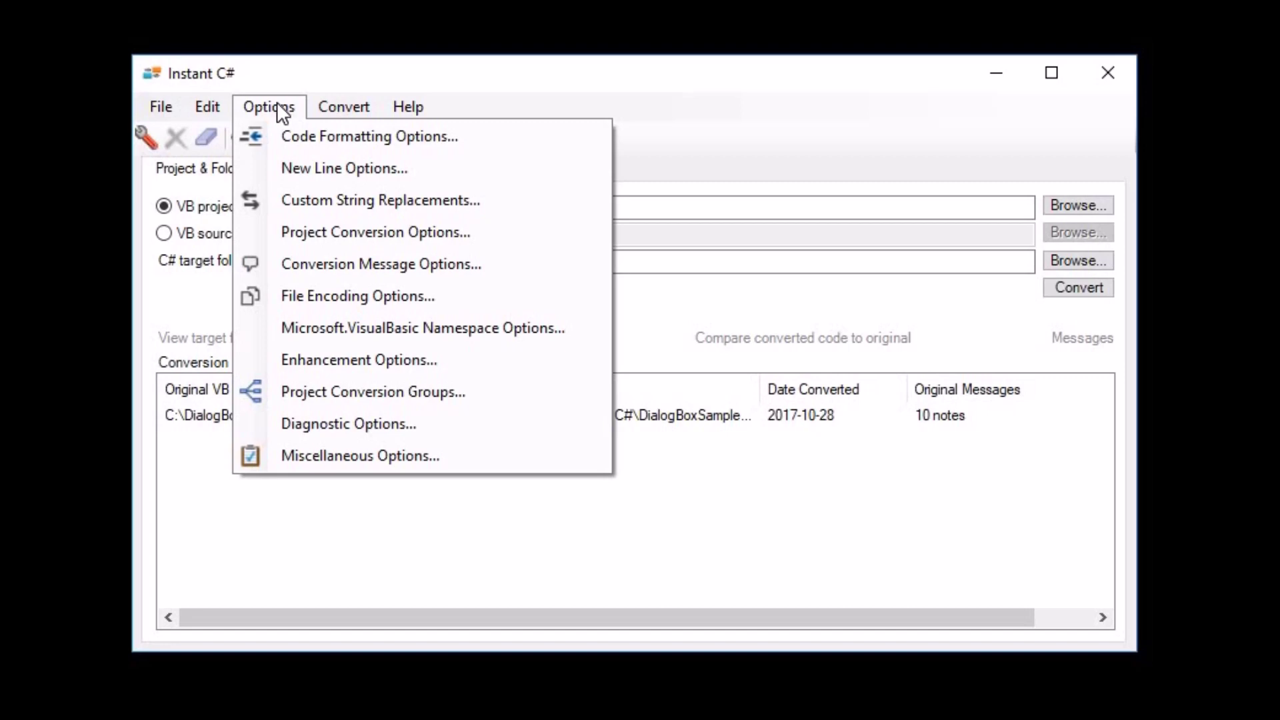
pyautogui.click(288, 551)
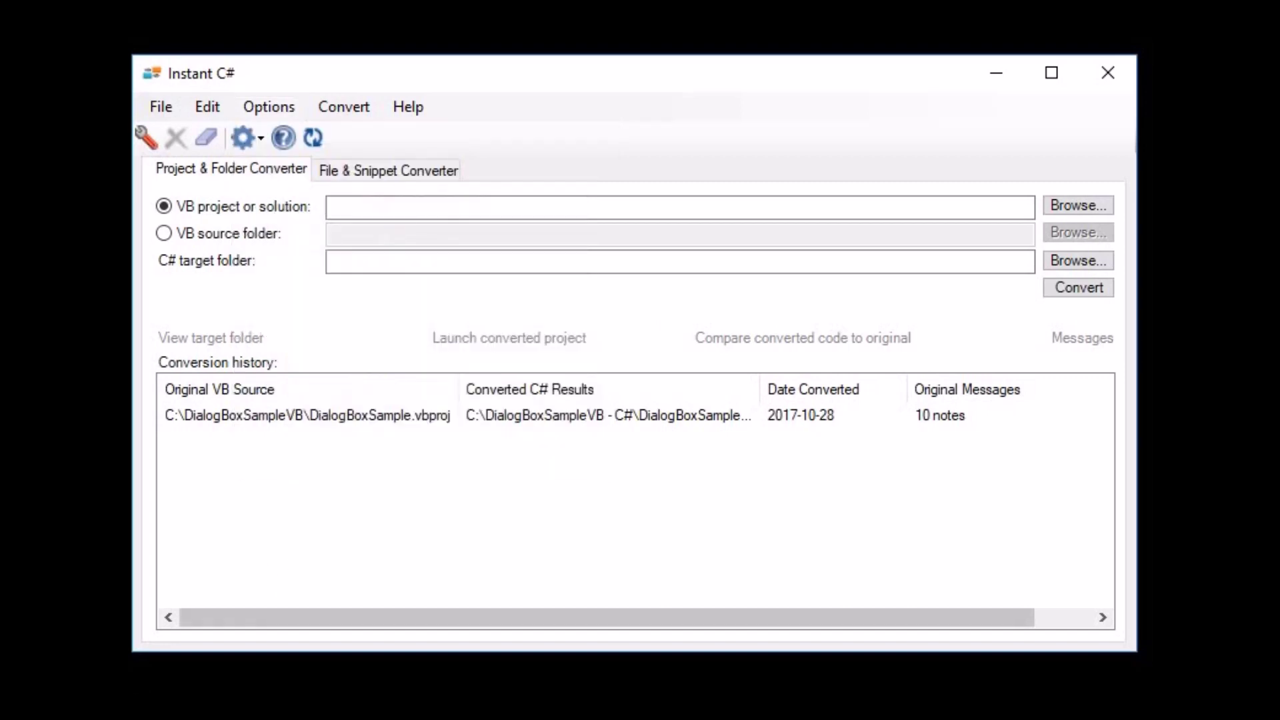